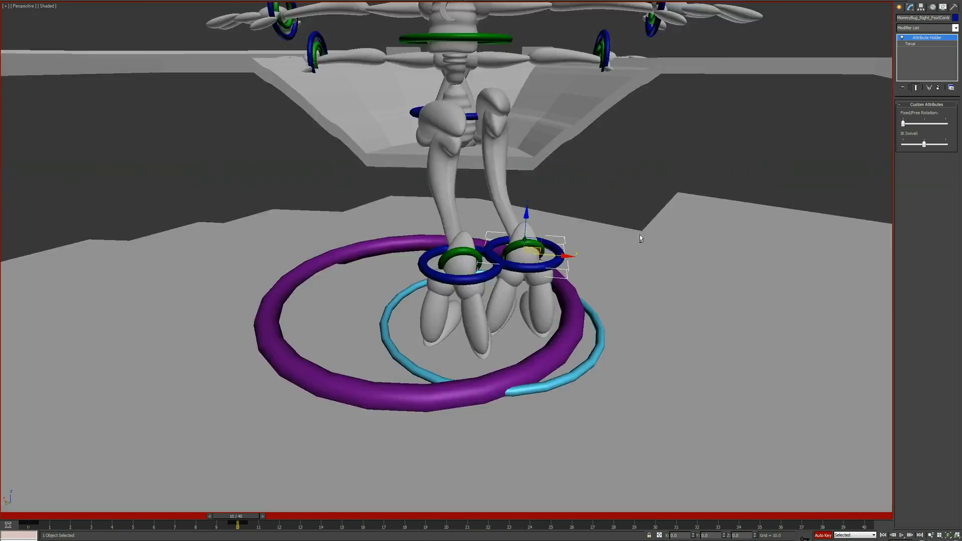
Select Mommy Bug's upper right wrist control and bring the right hand into view
alt+middle_drag(460, 382, 640, 235)
click(450, 205)
alt+middle_drag(450, 206, 551, 260)
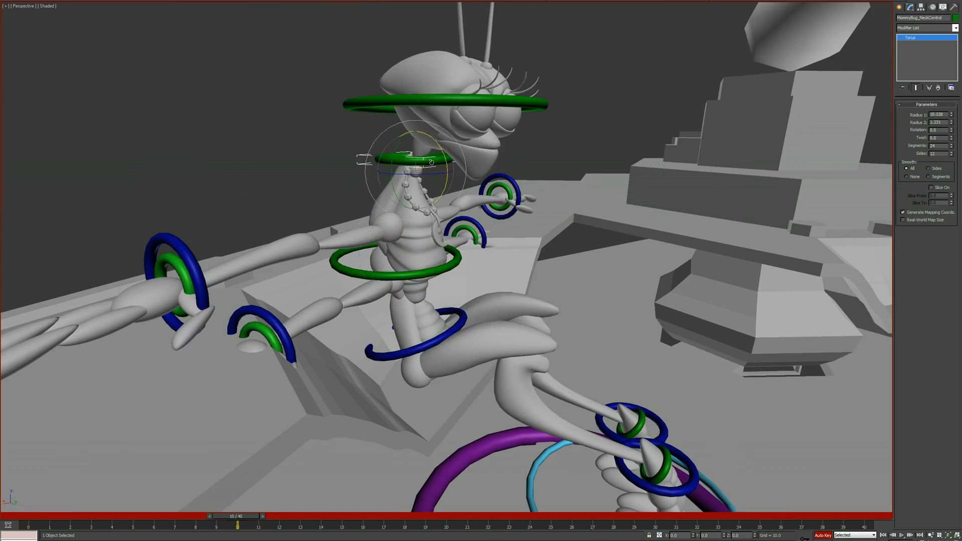
click(561, 267)
mouse_move(434, 314)
alt+middle_down()
mouse_move(467, 309)
mouse_move(406, 288)
mouse_move(500, 287)
mouse_move(457, 333)
mouse_move(497, 300)
alt+middle_up()
scroll(498, 302, up, 5)
scroll(497, 303, down, 3)
Nudge the right arm's IK swivel slider slightly upward
key(w)
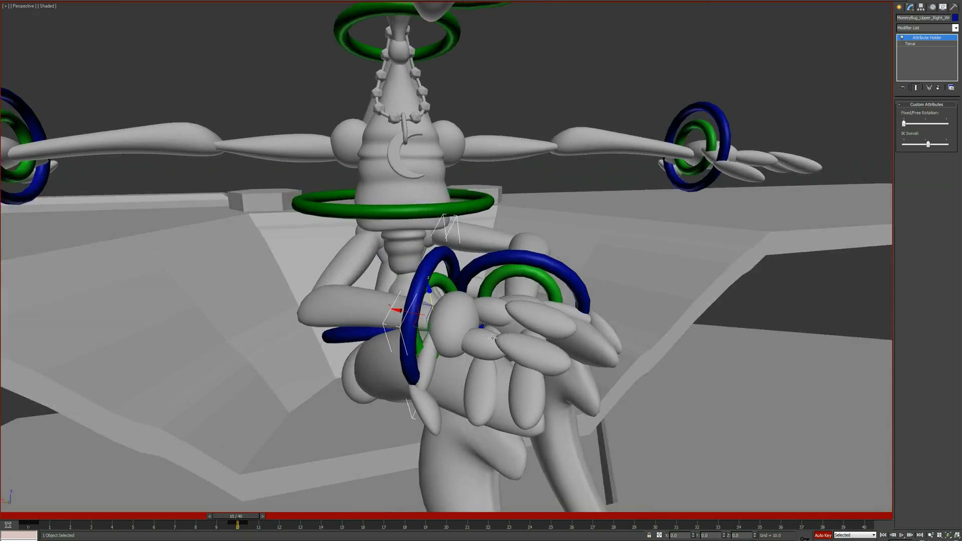
drag(928, 144, 925, 145)
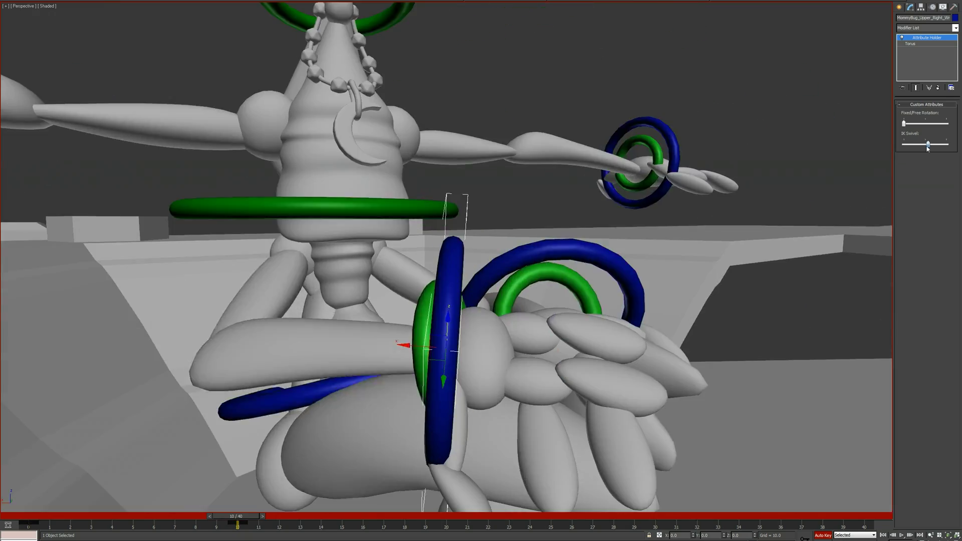
mouse_move(502, 281)
alt+middle_down()
mouse_move(360, 273)
mouse_move(555, 208)
alt+middle_up()
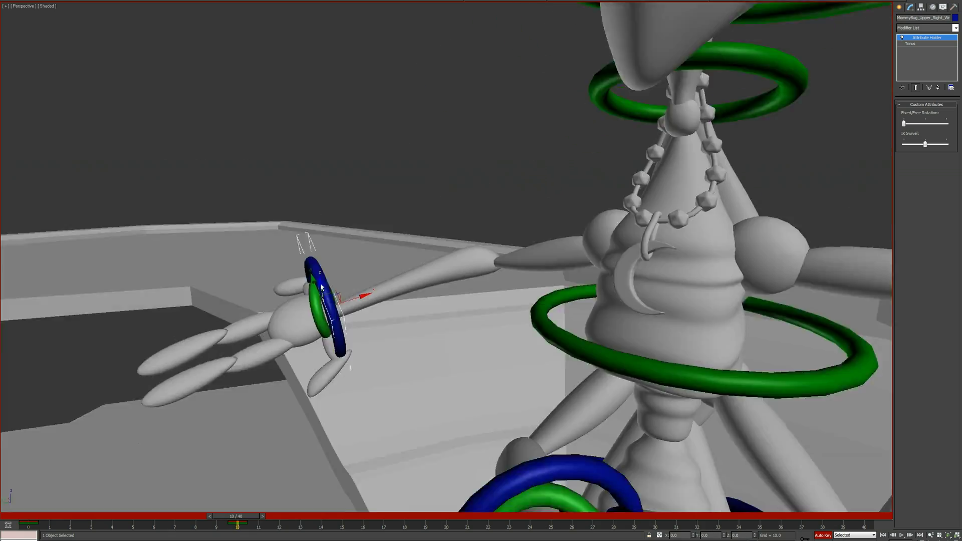
drag(926, 144, 929, 145)
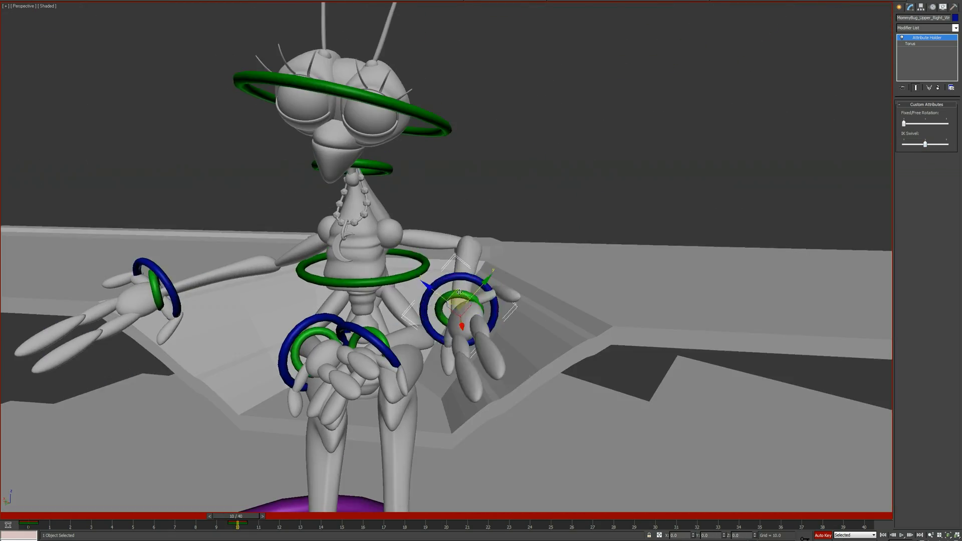
scroll(506, 361, up, 5)
mouse_move(451, 250)
alt+middle_down()
mouse_move(501, 226)
mouse_move(451, 251)
alt+middle_up()
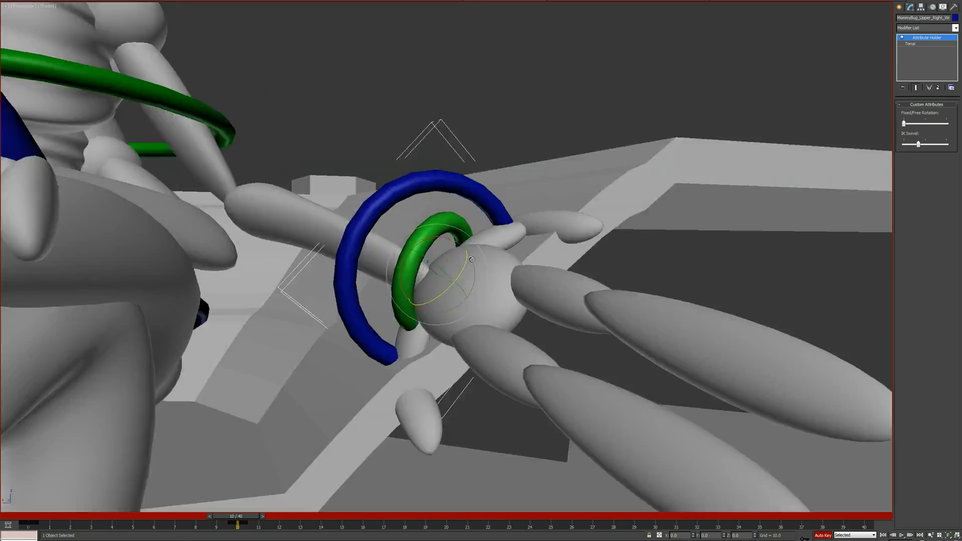
Rotate the upper right wrist control to its new angle
key(e)
drag(431, 236, 361, 257)
alt+middle_drag(361, 256, 317, 460)
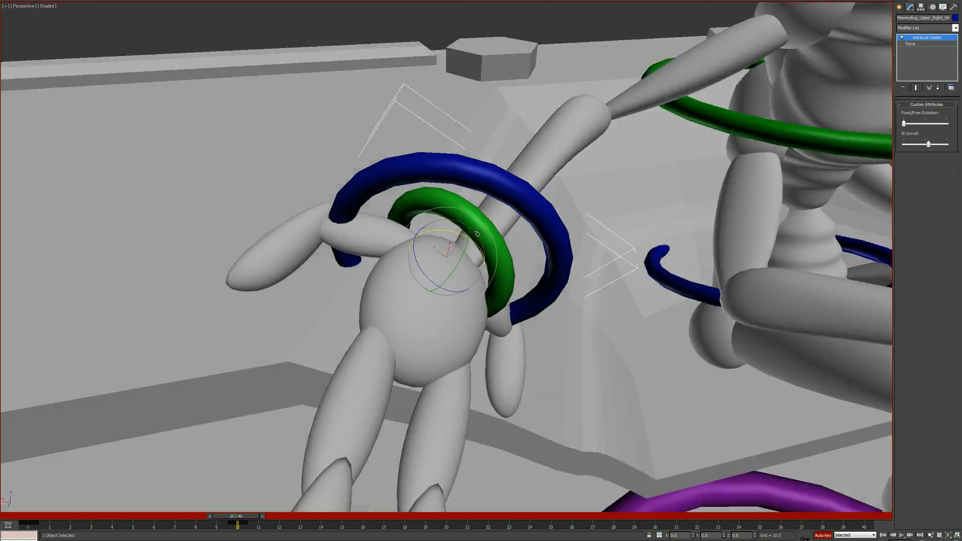
drag(317, 459, 318, 459)
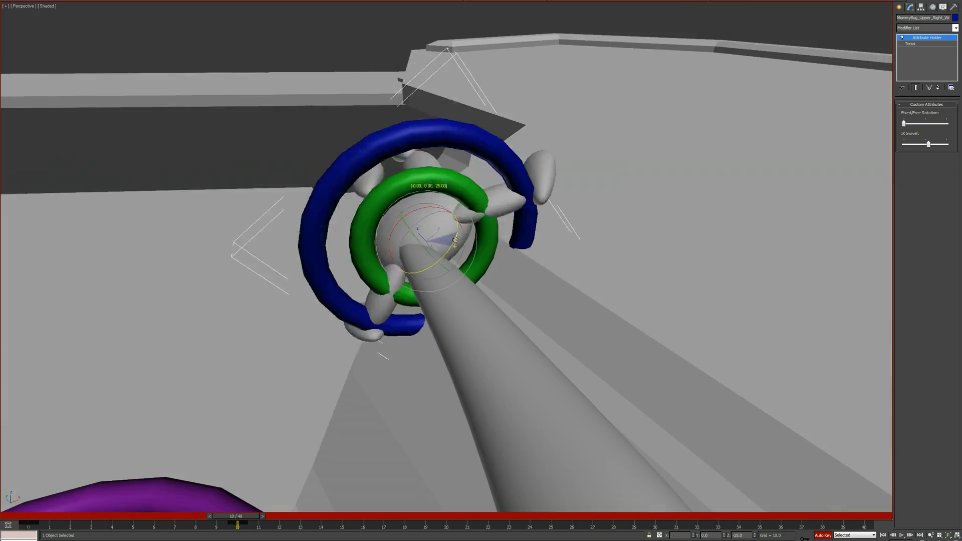
alt+middle_drag(317, 459, 584, 263)
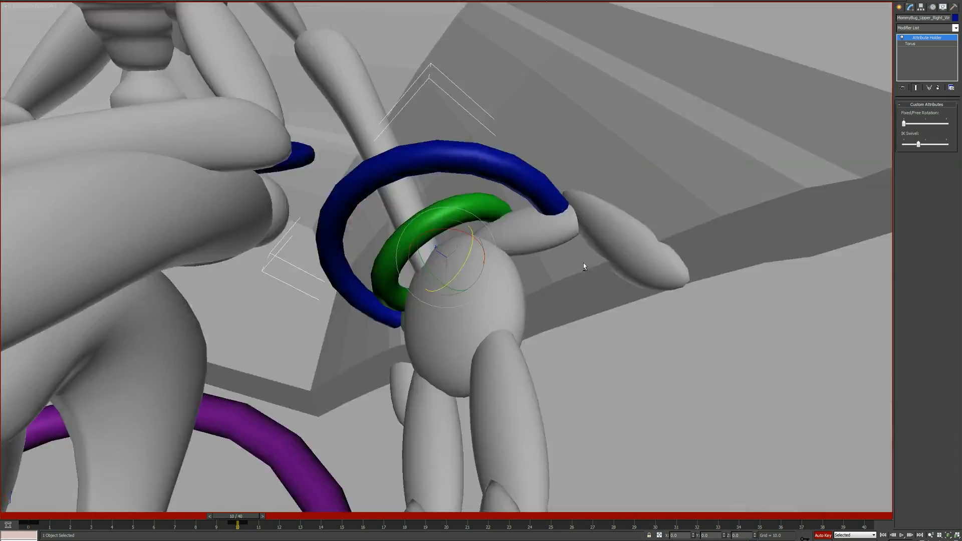
View the whole character from a high angle with edged faces (F4) shown
scroll(583, 262, down, 5)
scroll(723, 216, down, 5)
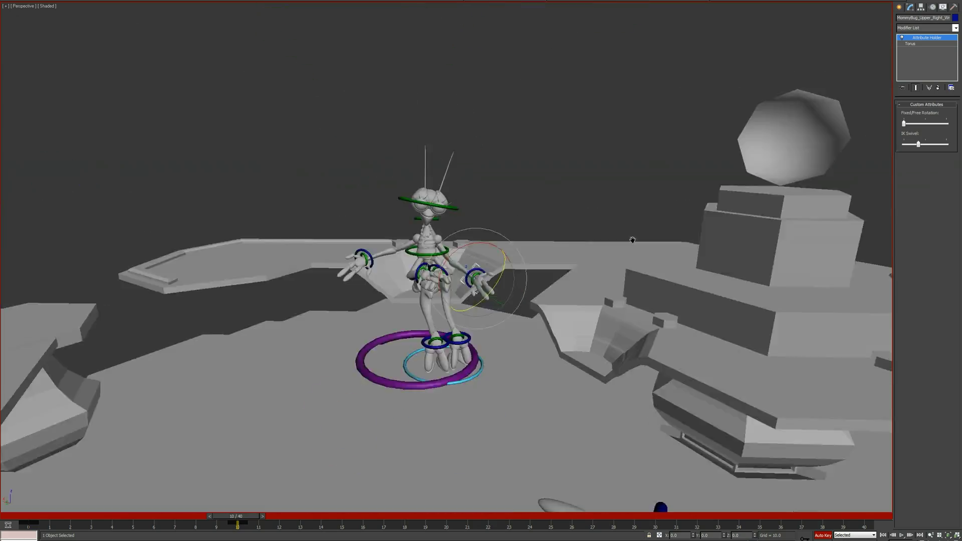
scroll(724, 216, up, 5)
scroll(723, 216, down, 5)
scroll(723, 216, up, 5)
alt+middle_drag(553, 252, 569, 249)
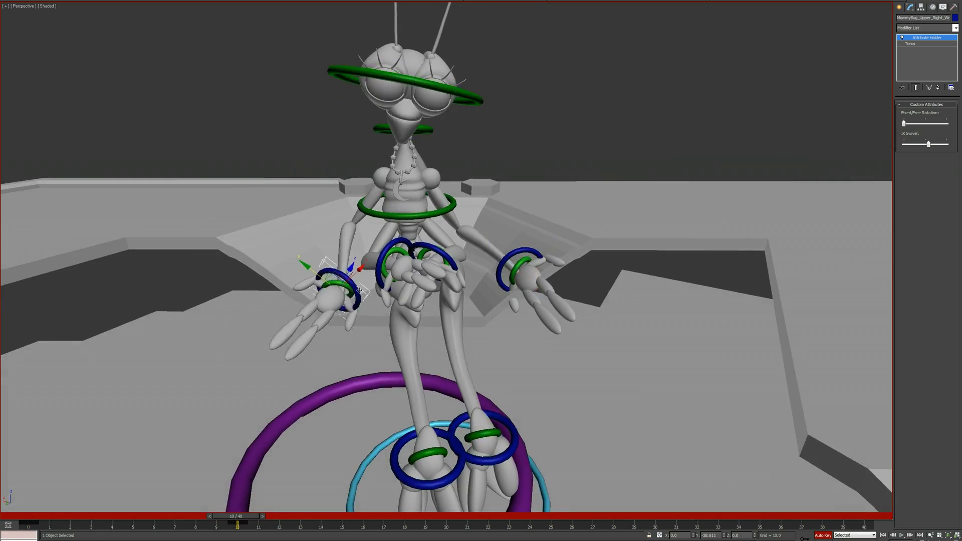
scroll(359, 290, down, 2)
alt+middle_drag(359, 291, 522, 220)
key(F4)
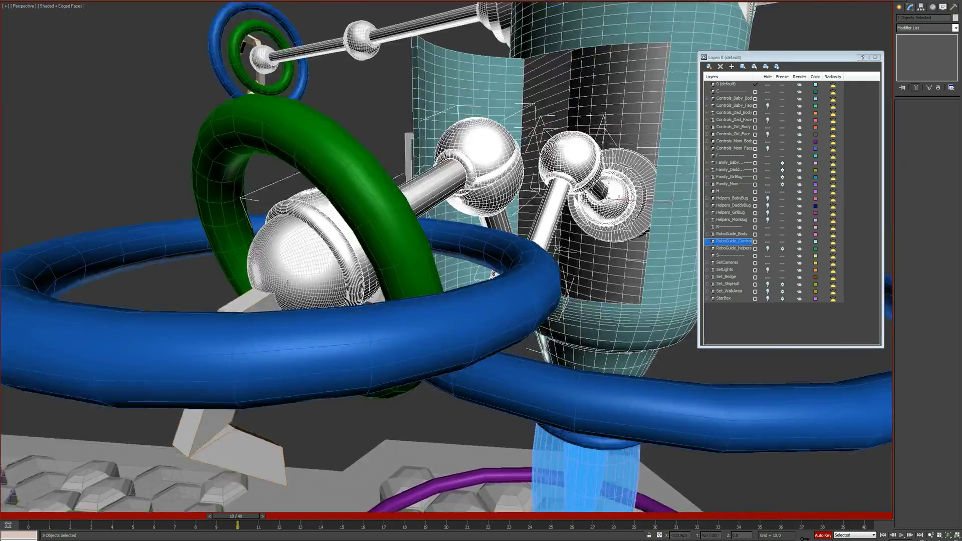
Copy-clone the RoboGuide_Controls objects, then hide the RoboGuide_Body and RoboGuide_Controls layers
click(708, 242)
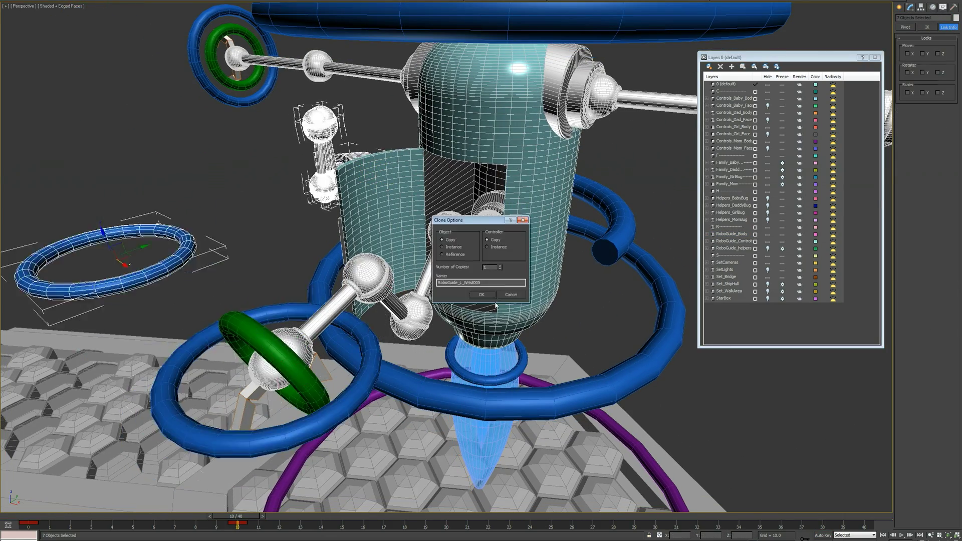
click(482, 294)
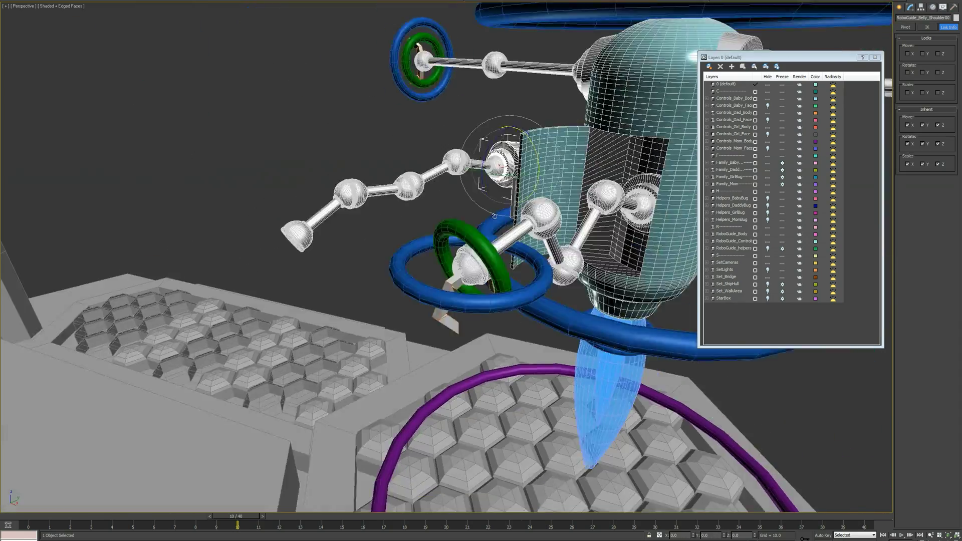
click(768, 234)
click(768, 242)
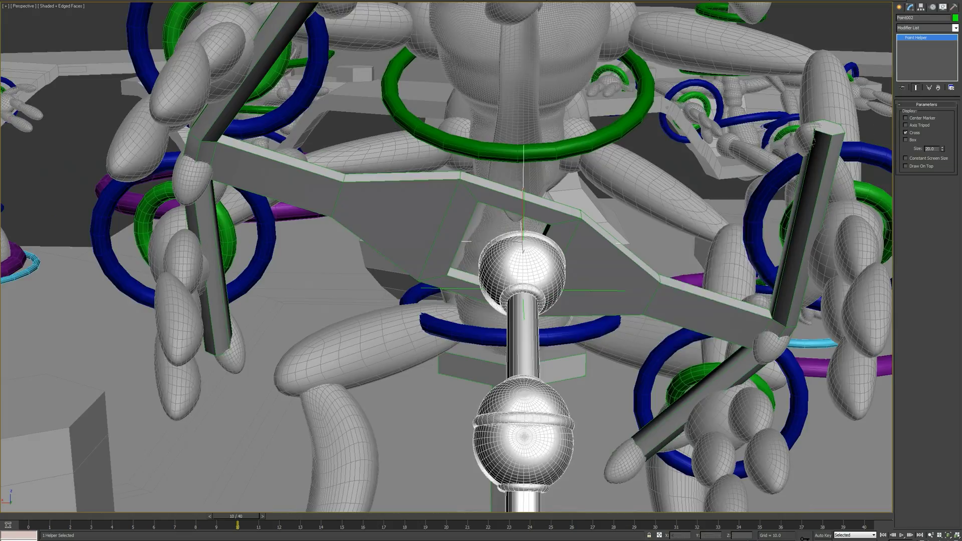
Align Point002 to the ball joint where the robot's arm pieces meet
click(716, 340)
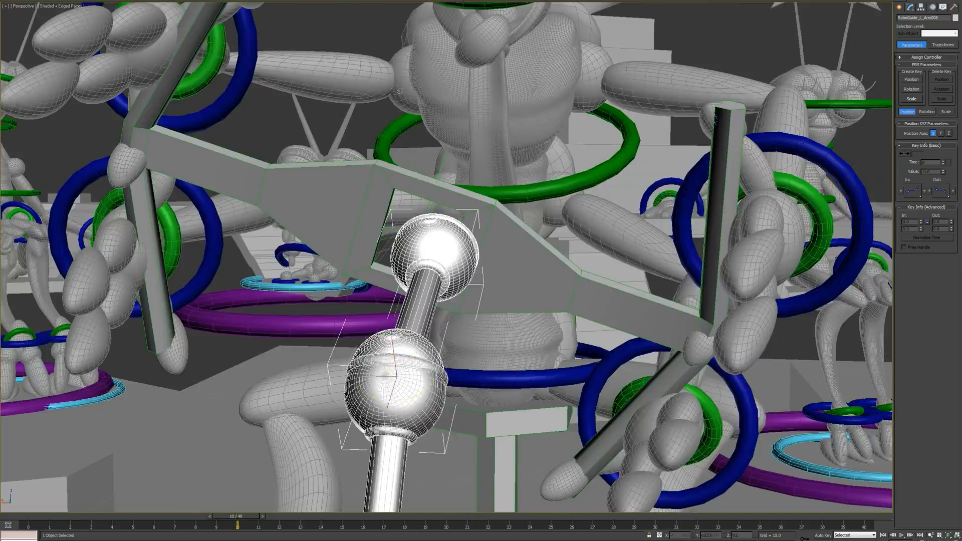
click(699, 265)
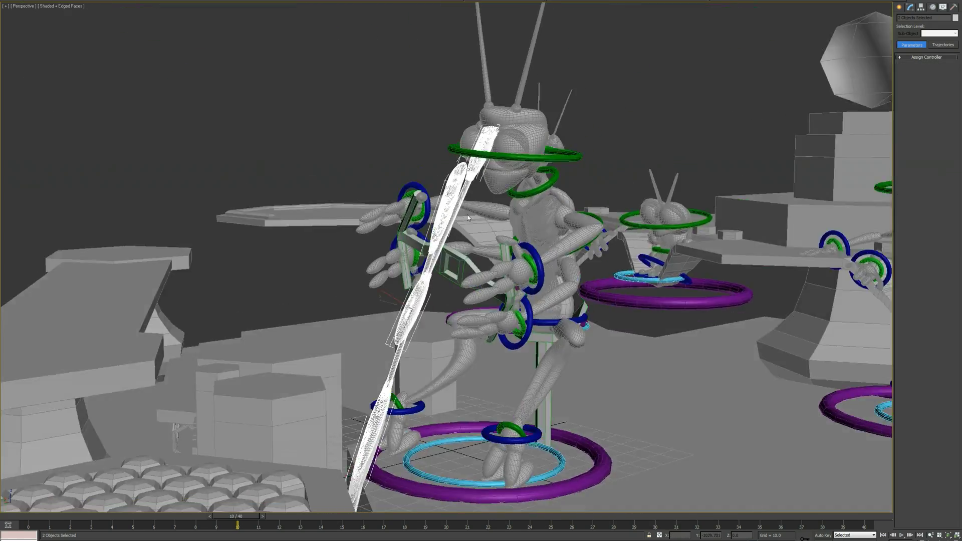
alt+middle_drag(468, 216, 528, 57)
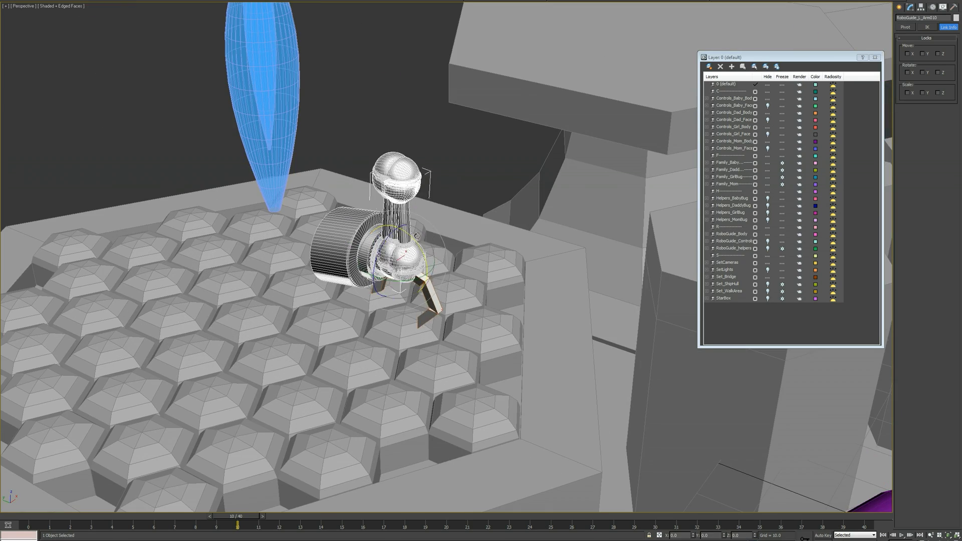
Zoom in and select a single robot arm piece to move it
scroll(416, 211, up, 3)
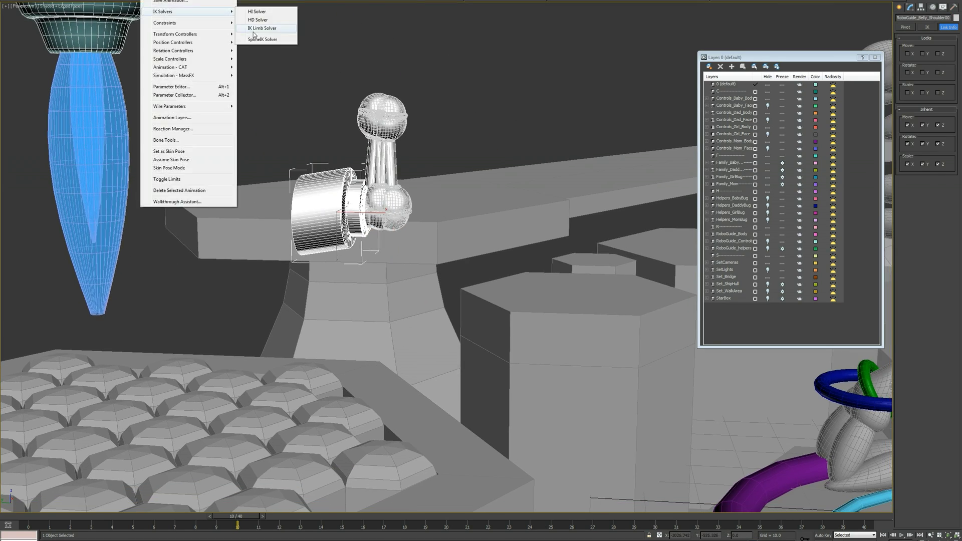
scroll(473, 211, up, 3)
click(370, 165)
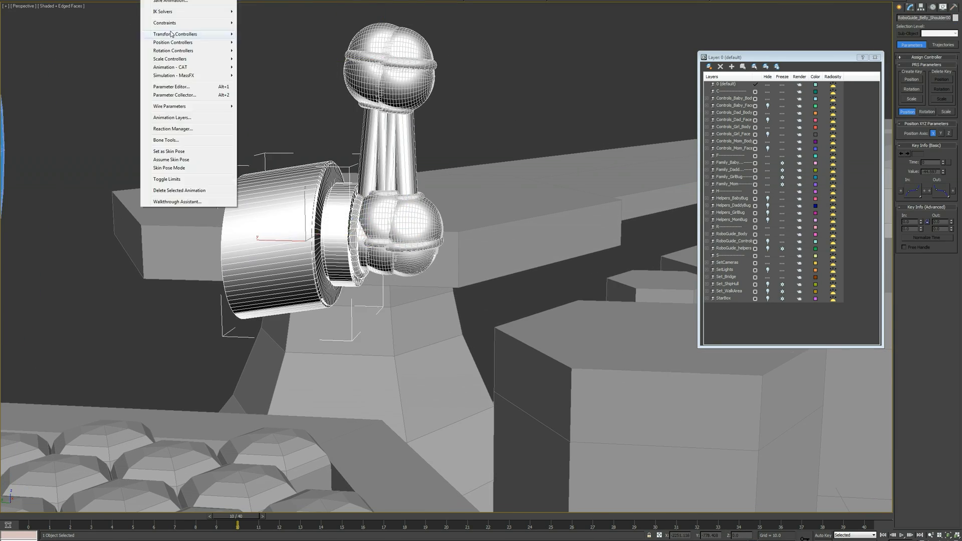
key(z)
scroll(382, 202, up, 3)
scroll(383, 202, up, 3)
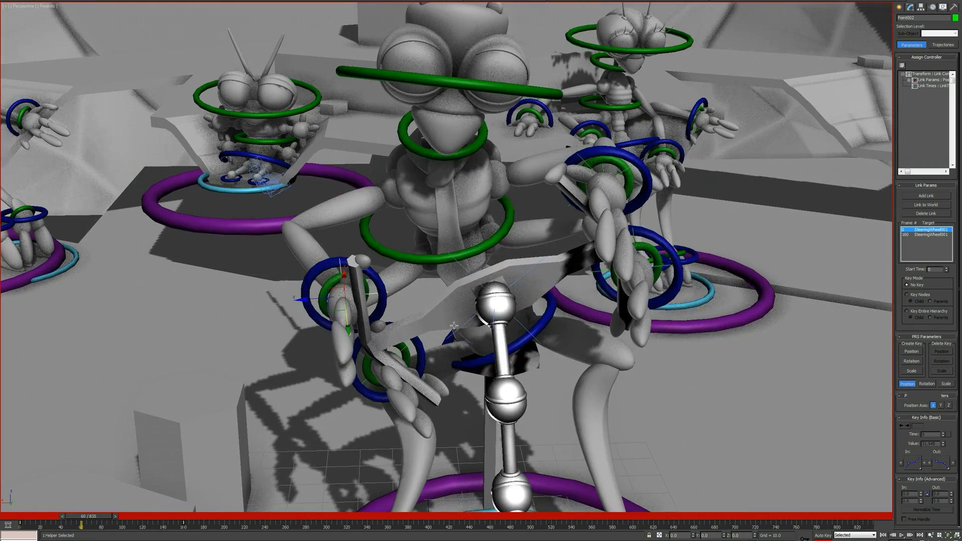
Scrub to frame 159, back to frame 91, and turn on Auto Key
drag(88, 517, 183, 524)
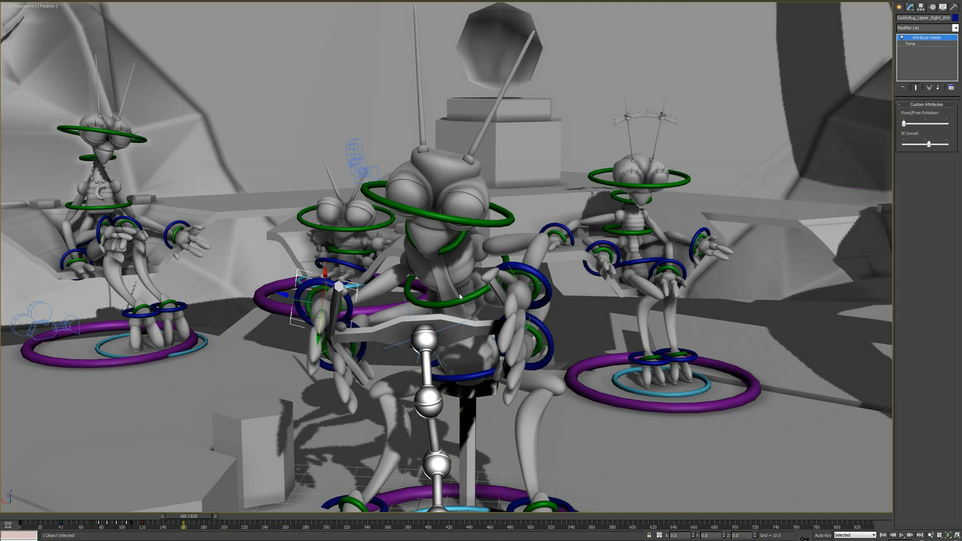
drag(188, 516, 137, 520)
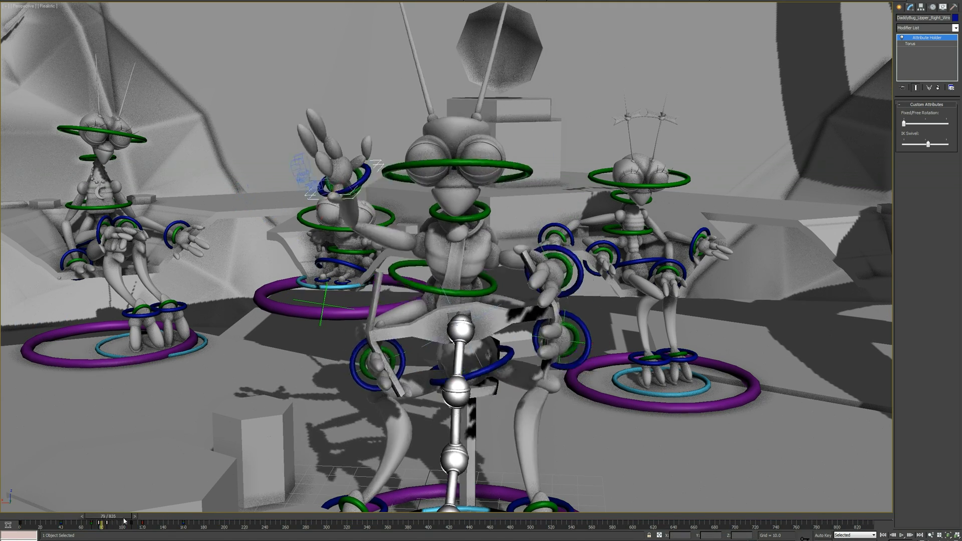
key(n)
key(w)
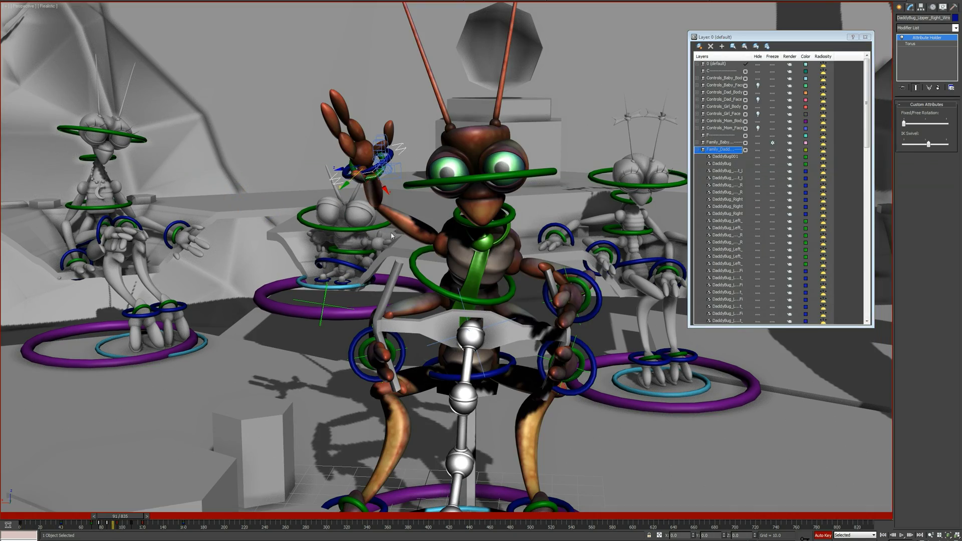
Select Daddy Bug's upper right finger chain and rotate it into a waving pose
key(Page_Down)
key(e)
click(922, 7)
double_click(369, 139)
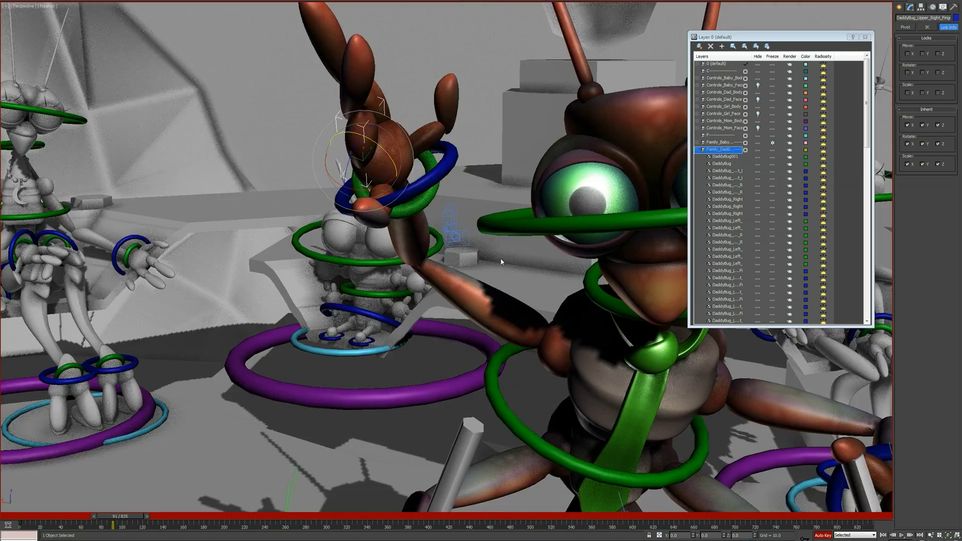
alt+middle_drag(369, 139, 477, 206)
click(397, 172)
mouse_move(482, 155)
alt+middle_down()
mouse_move(516, 202)
mouse_move(328, 177)
alt+middle_up()
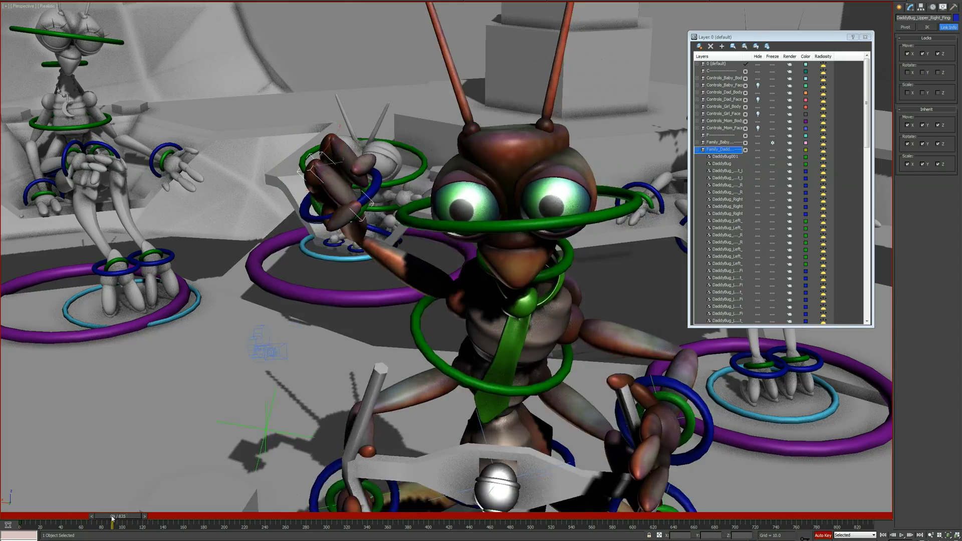
Scrub across frames 57, 100 and 65 to check the finger keys
mouse_move(113, 521)
mouse_down()
mouse_move(80, 521)
mouse_move(131, 521)
mouse_up()
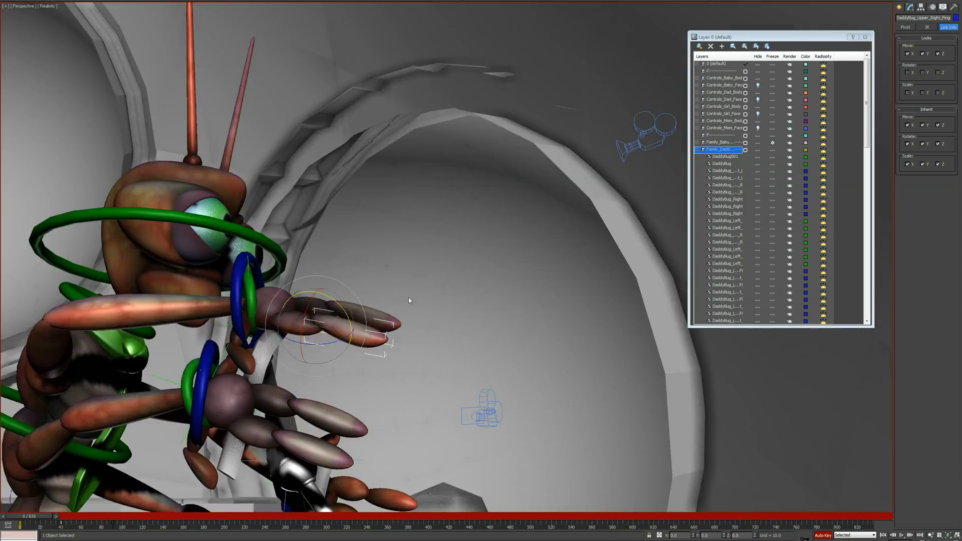
mouse_move(409, 300)
alt+middle_down()
mouse_move(495, 229)
mouse_move(487, 203)
alt+middle_up()
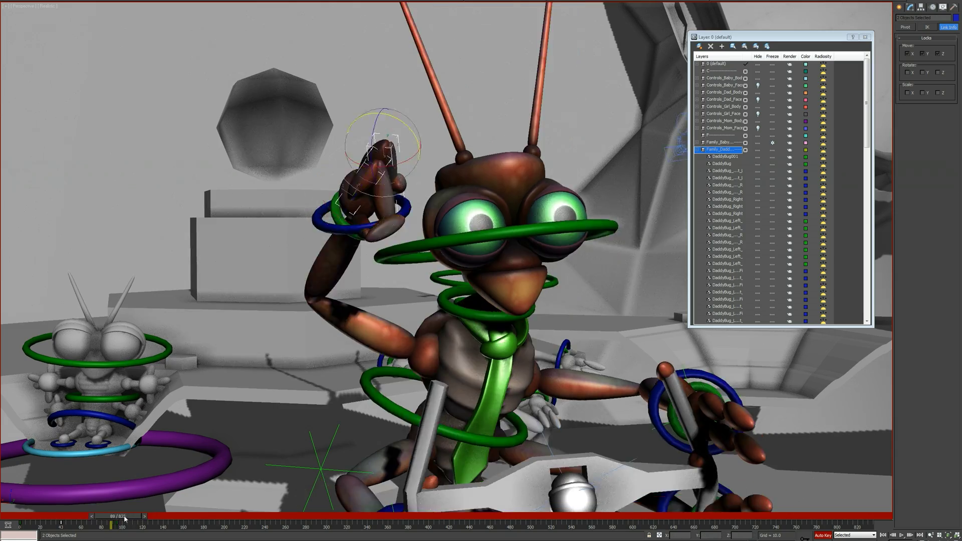
drag(129, 516, 92, 512)
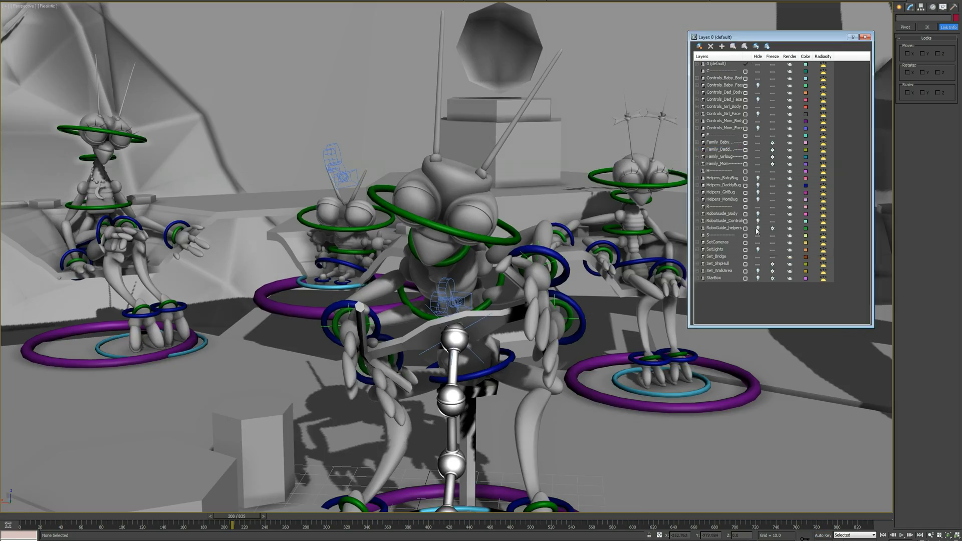
click(765, 103)
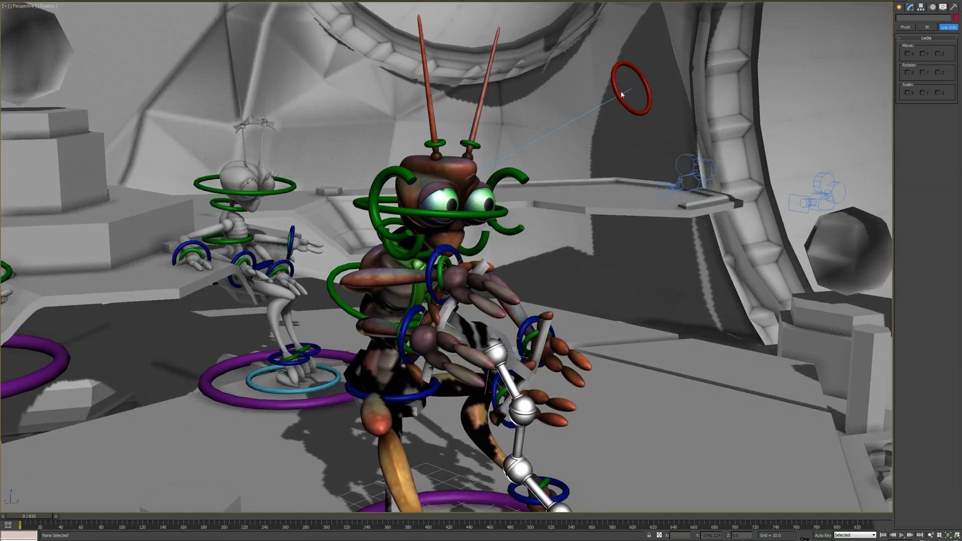
Select the red eye-target ring and orbit the view toward it
click(621, 95)
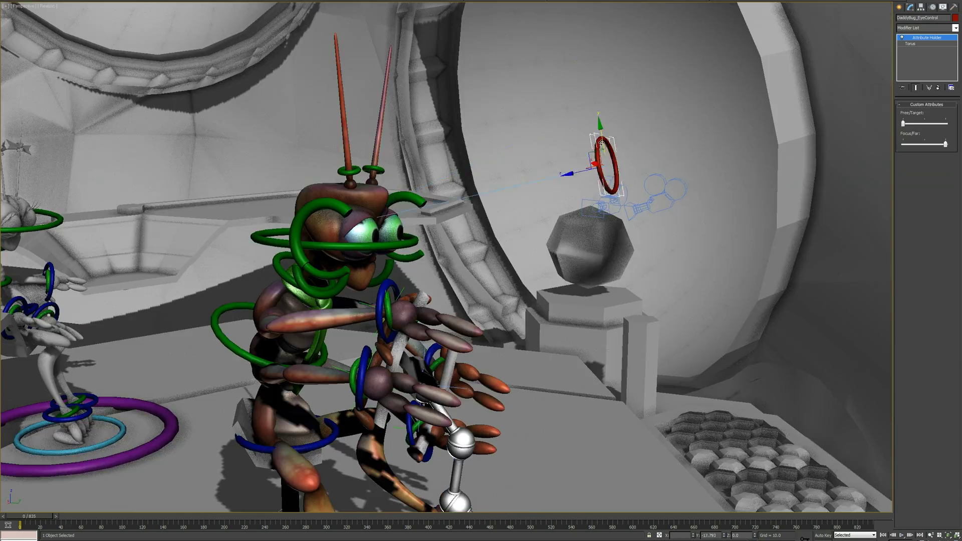
alt+middle_drag(622, 94, 380, 296)
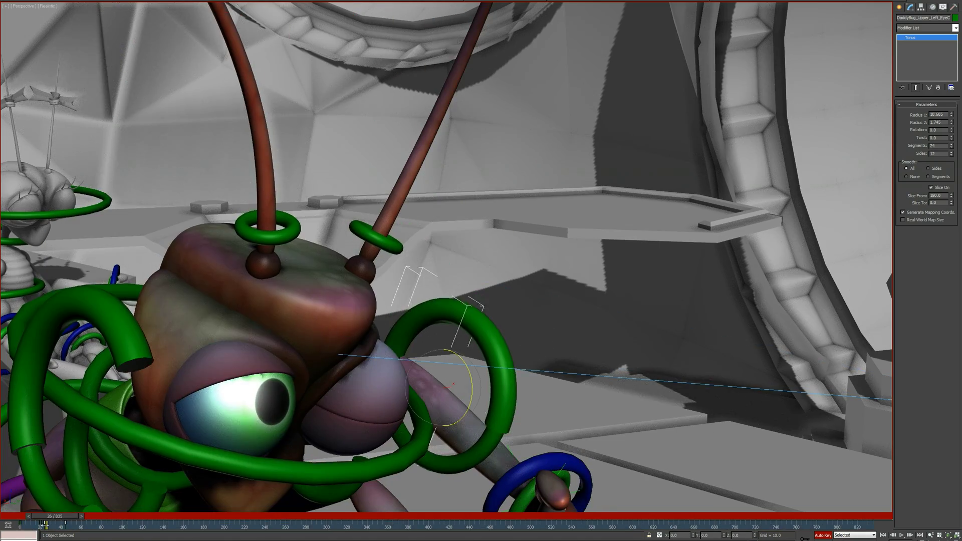
Review the eyelid keys at frames 1, 32, 12 and 199, then select the mouth control
key(Home)
drag(22, 524, 80, 528)
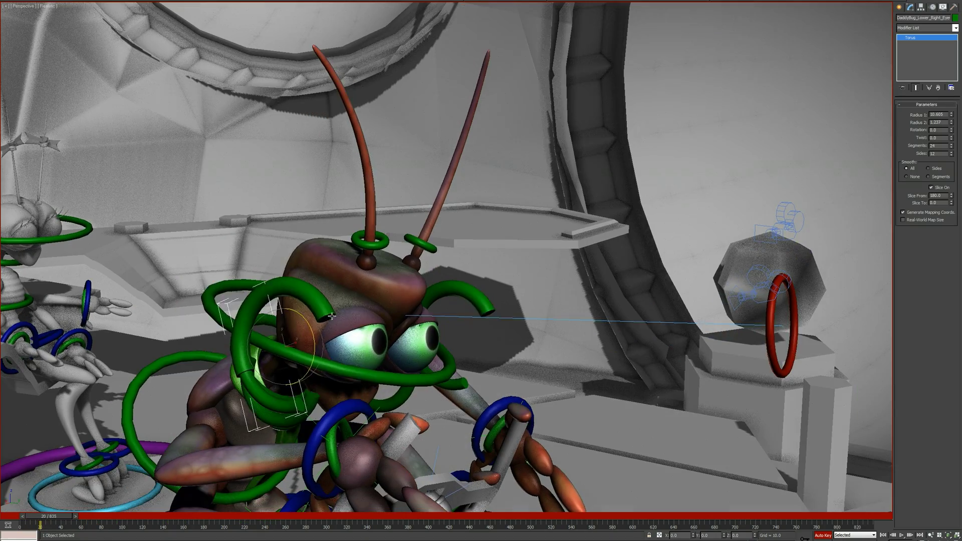
drag(66, 517, 57, 520)
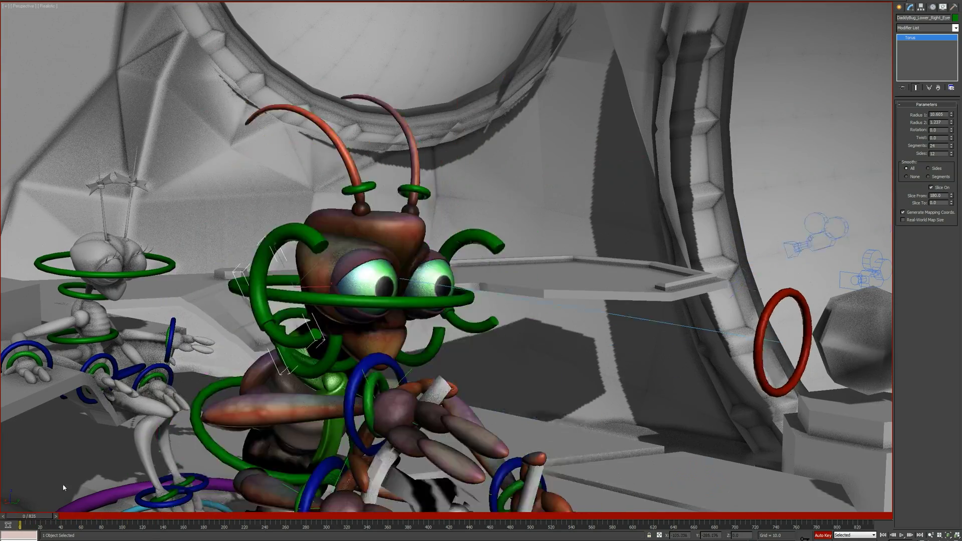
mouse_move(63, 516)
mouse_down()
mouse_move(227, 516)
mouse_move(20, 517)
mouse_move(223, 515)
mouse_up()
click(455, 281)
Enable Auto Key, show the Sound track waveform, and move through frames 174 to 214
key(n)
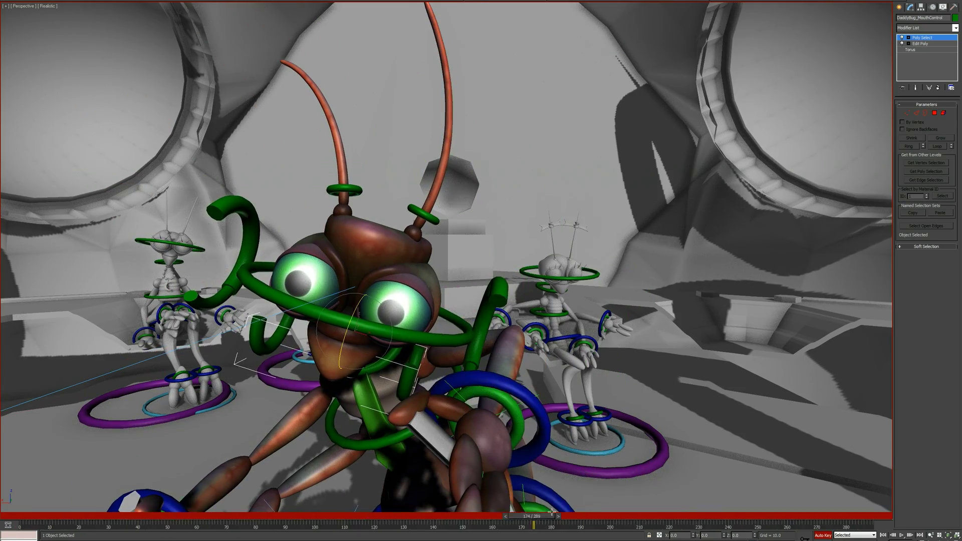
click(8, 524)
click(11, 498)
drag(545, 514, 573, 514)
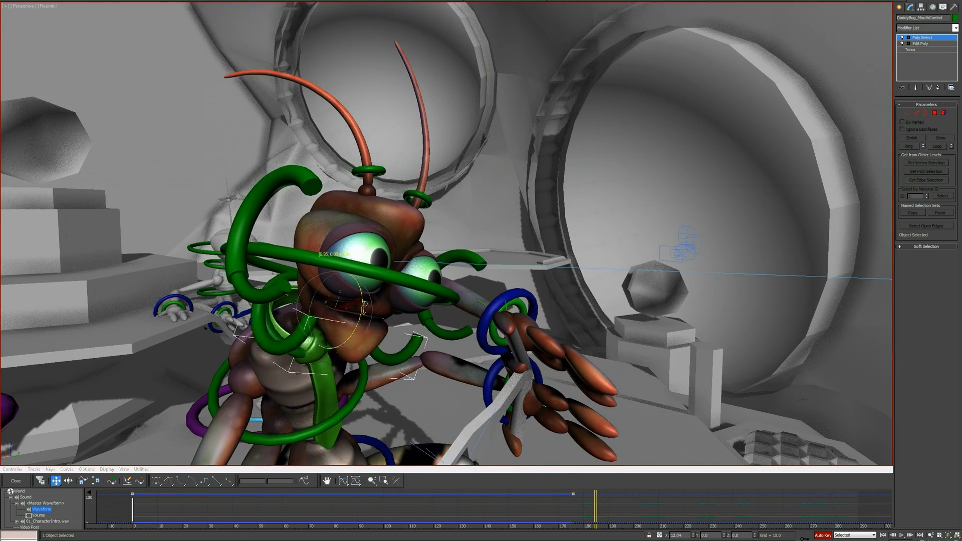
drag(648, 508, 723, 509)
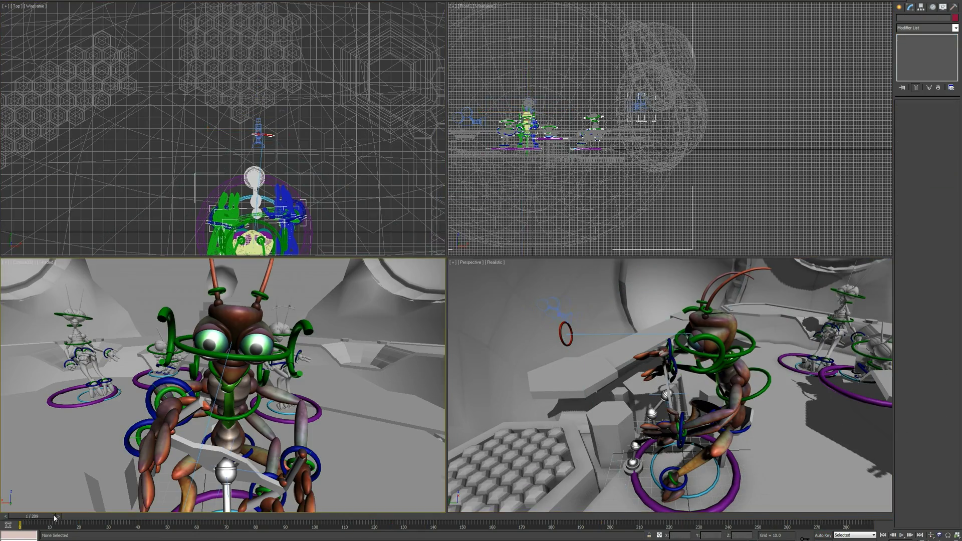
Play the animation, rotate the upper finger chain to grip the wheel, and recheck frames 65–45
key(slash)
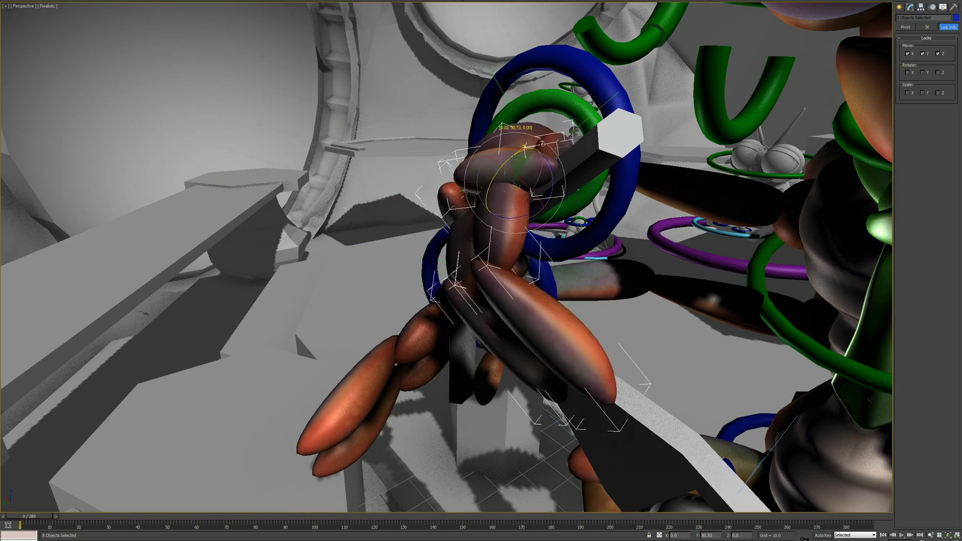
drag(543, 144, 473, 182)
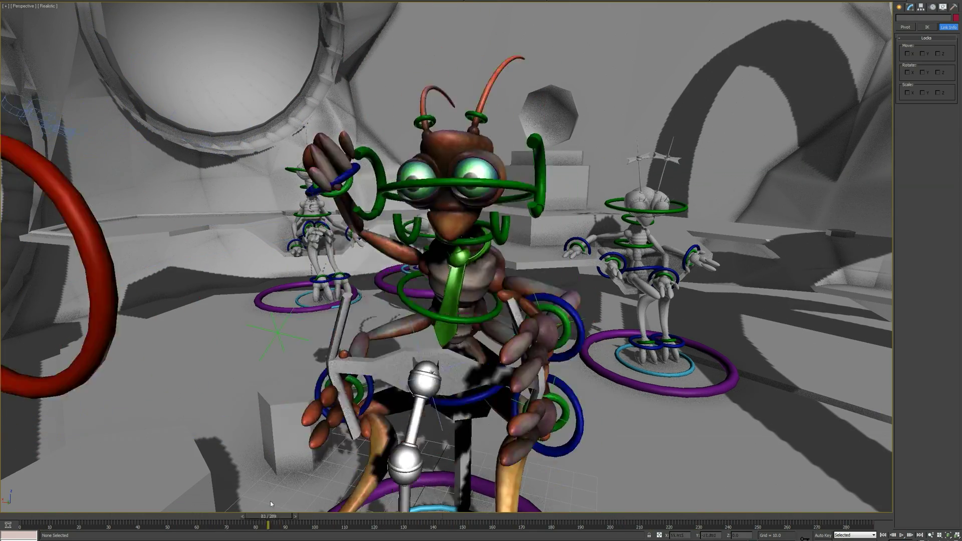
mouse_move(271, 504)
mouse_down()
mouse_move(224, 504)
mouse_move(593, 500)
mouse_up()
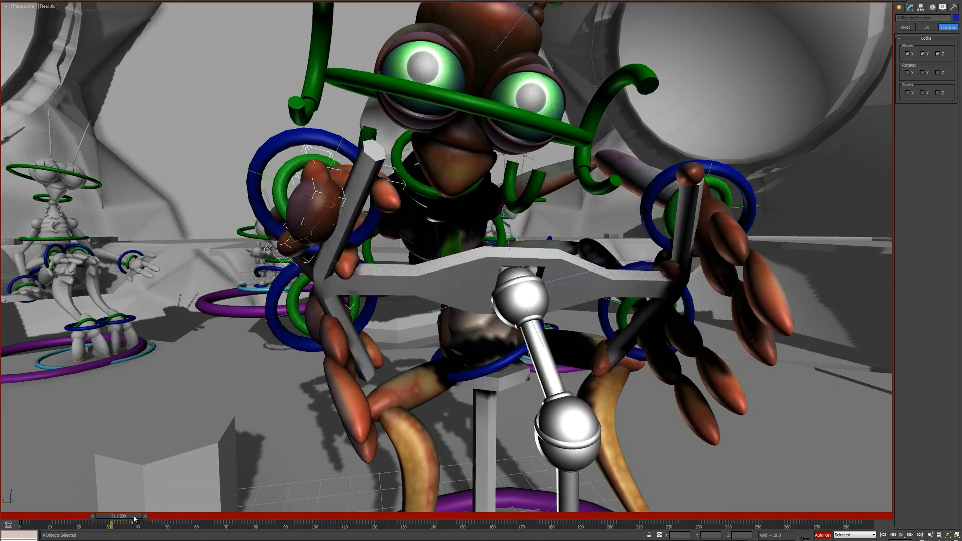
mouse_move(134, 520)
mouse_down()
mouse_move(154, 518)
mouse_move(126, 529)
mouse_move(150, 525)
mouse_move(76, 517)
mouse_up()
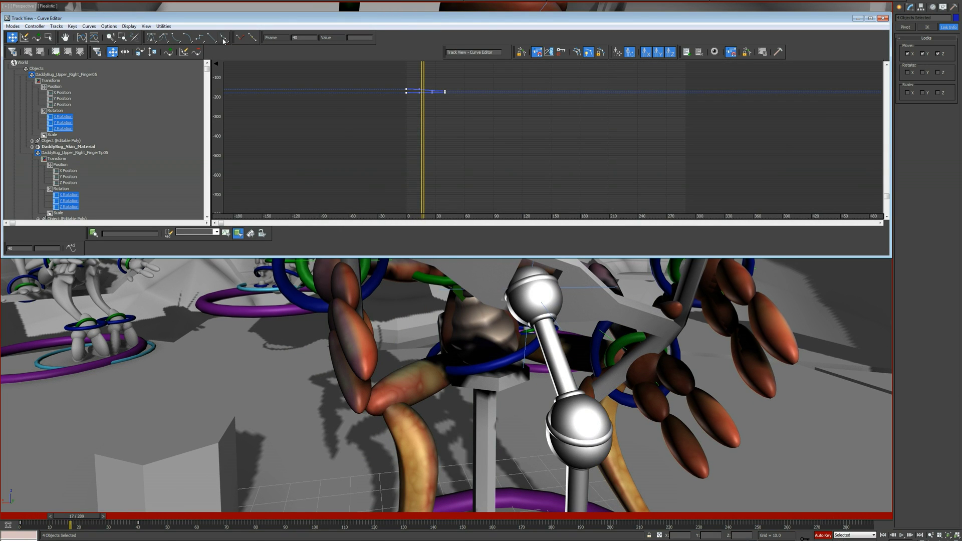
Play back Daddy Bug's steering animation to check the hands' wheel grip, then select the right wrist control
click(883, 18)
drag(76, 516, 160, 521)
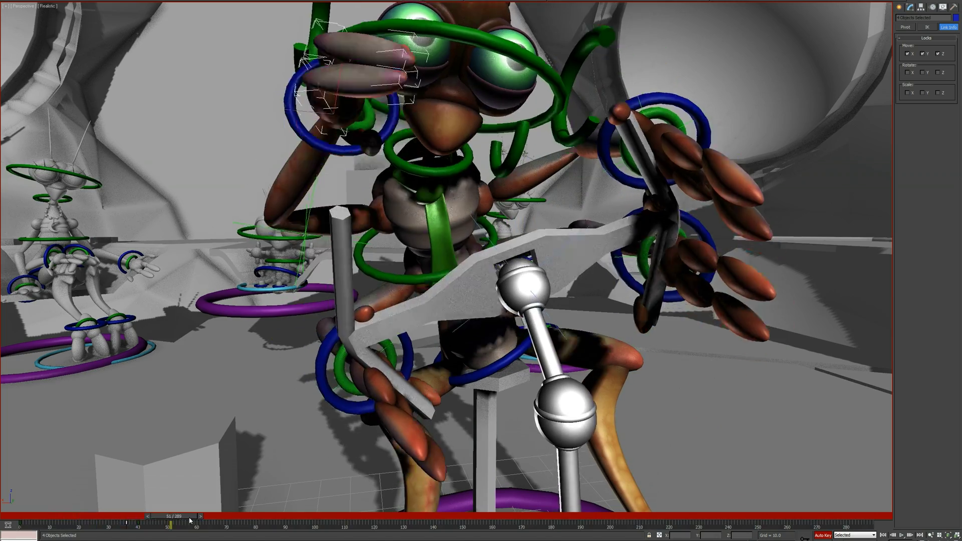
key(slash)
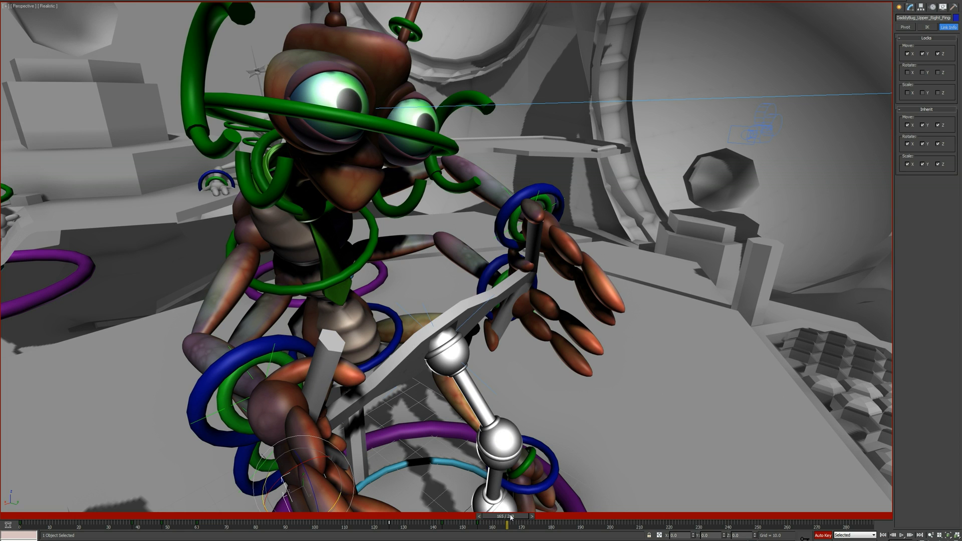
mouse_move(518, 509)
mouse_down()
mouse_move(313, 516)
mouse_move(518, 516)
mouse_move(330, 516)
mouse_move(477, 516)
mouse_up()
scroll(366, 240, up, 5)
click(366, 239)
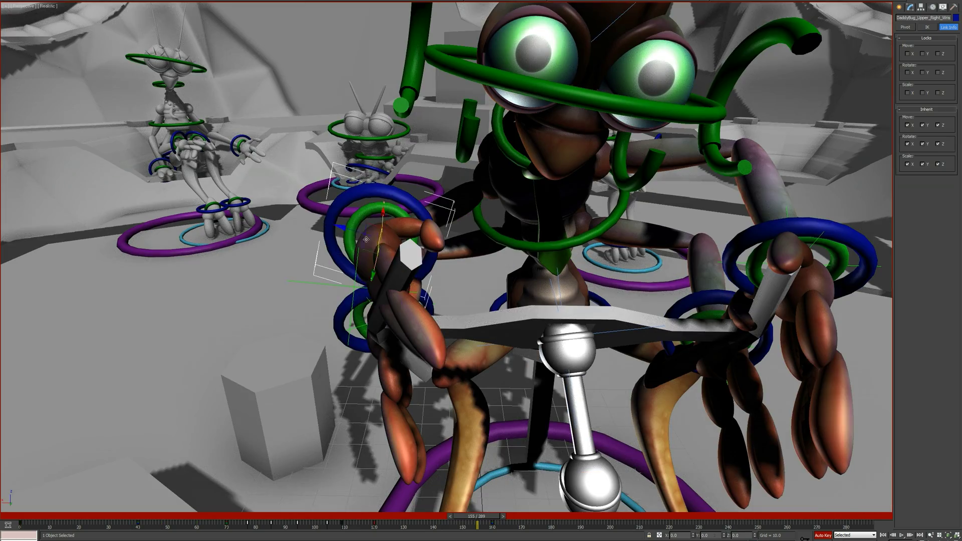